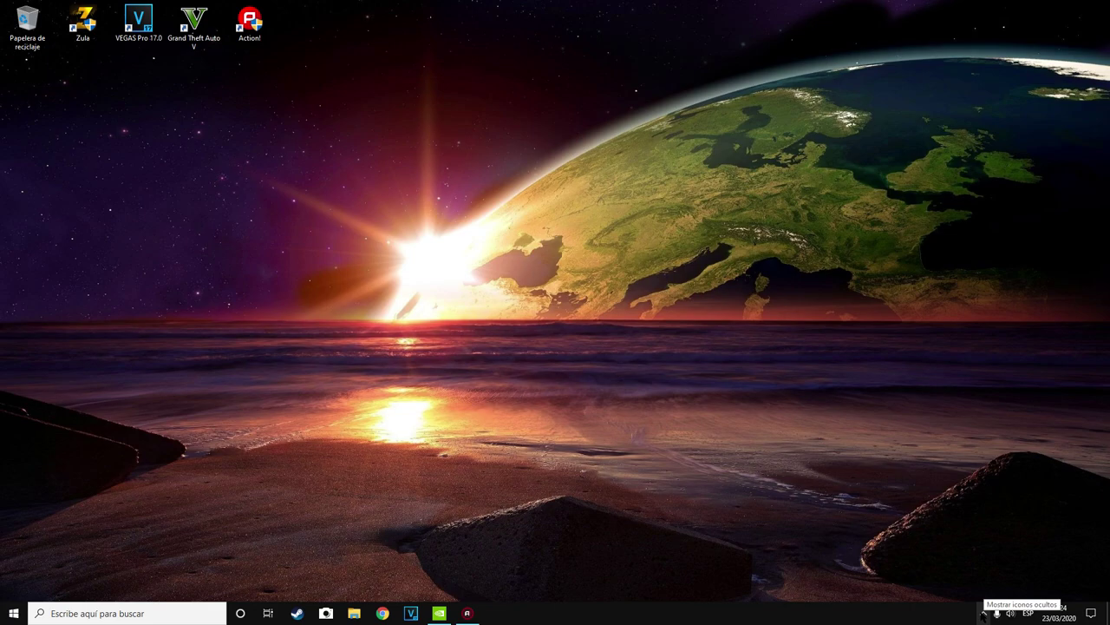
Launch the NVIDIA control panel and show the page for managing 3D settings (Controlar la configuración 3D).
left_click(984, 612)
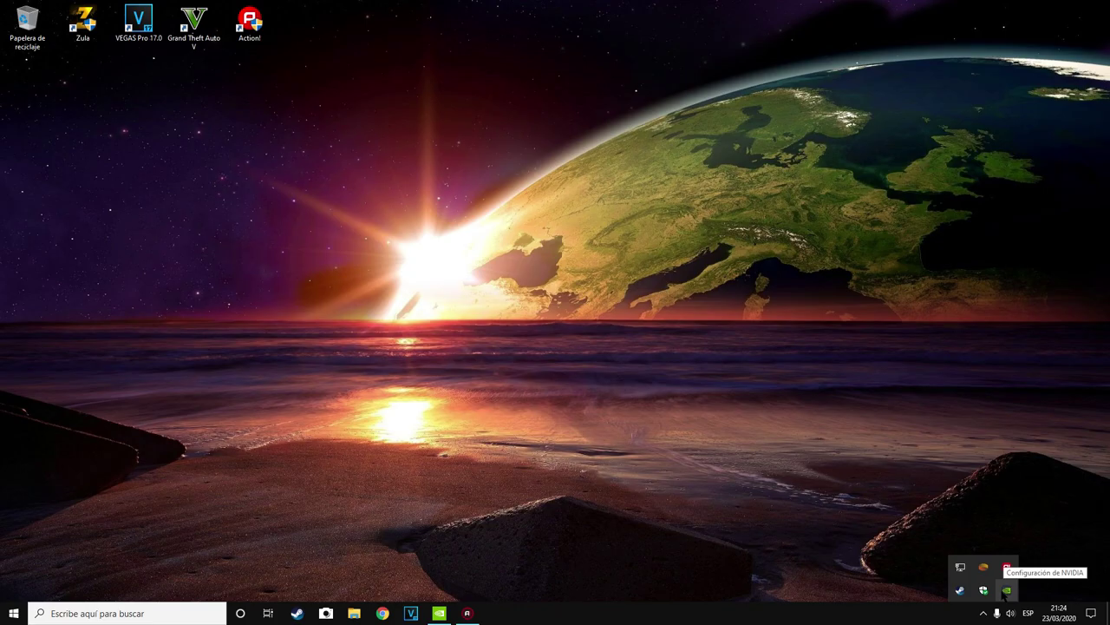
double_click(1005, 591)
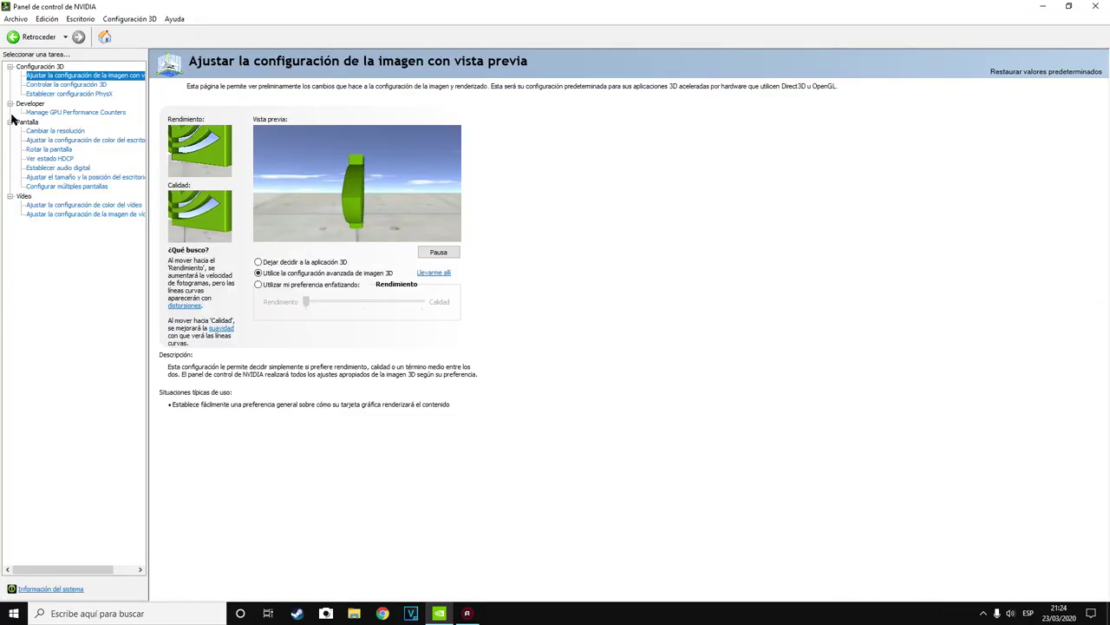
left_click(61, 86)
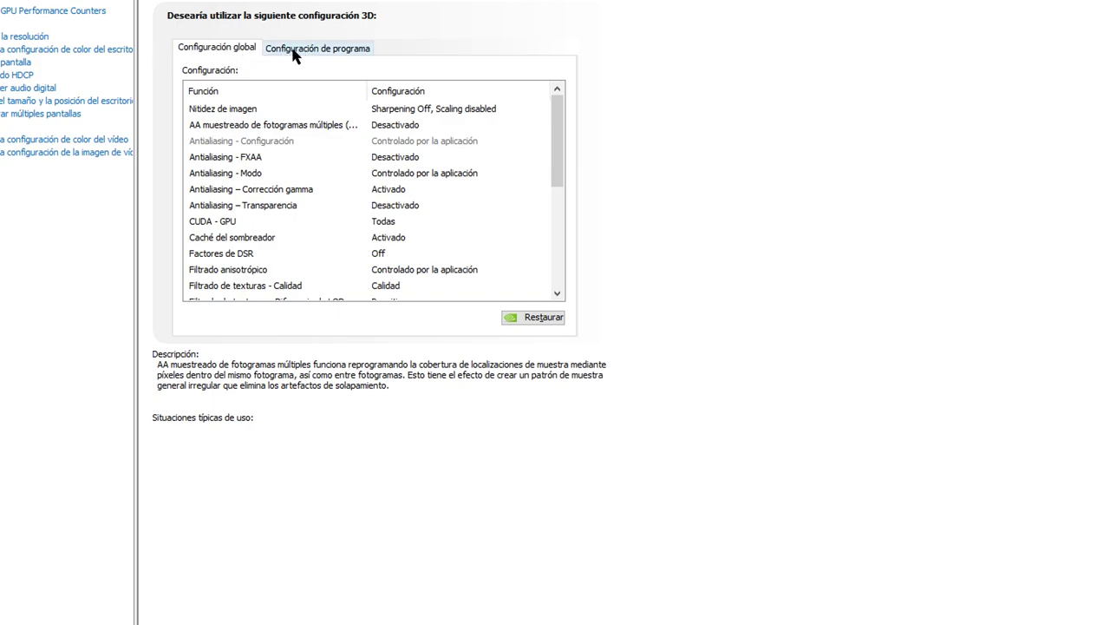
Choose Grand Theft Auto V (gta5.exe) as the program to customize in the program-specific 3D settings.
left_click(336, 50)
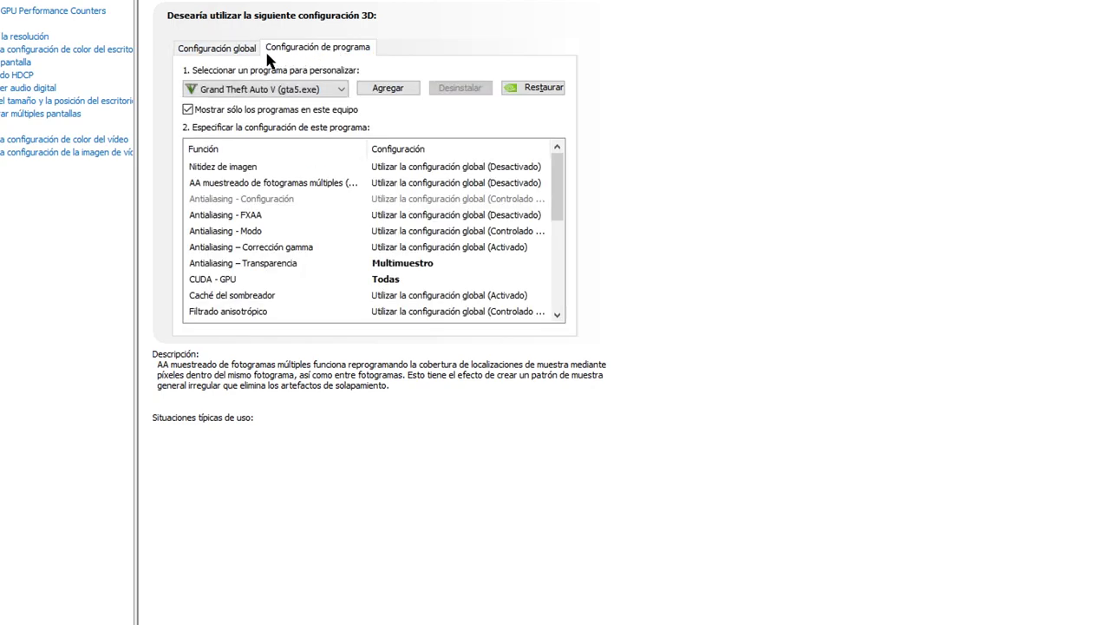
left_click(288, 94)
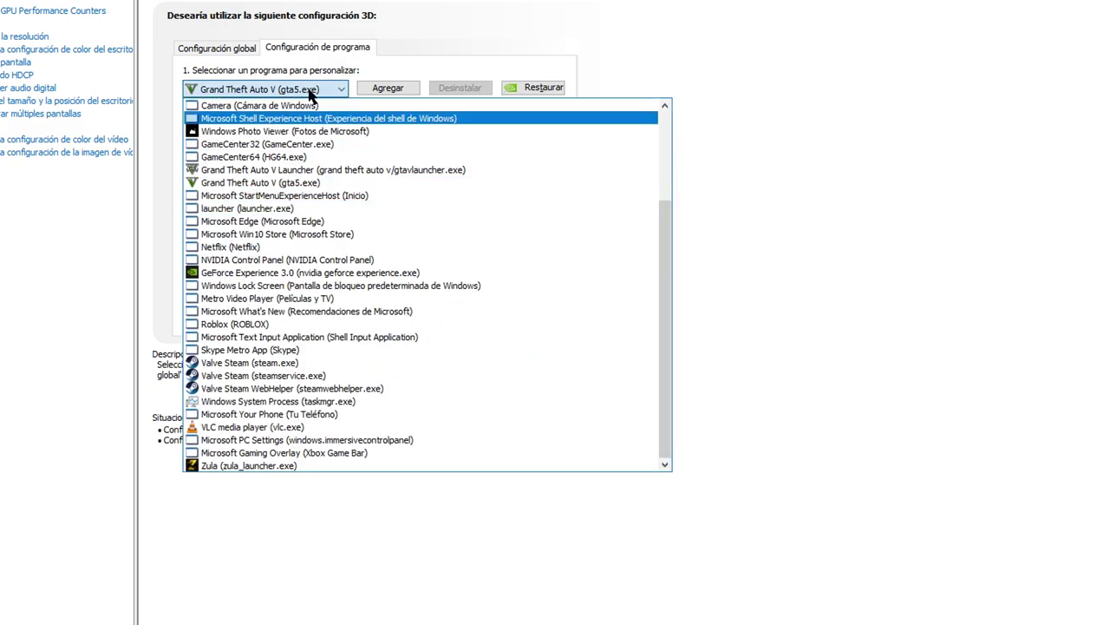
left_click(310, 92)
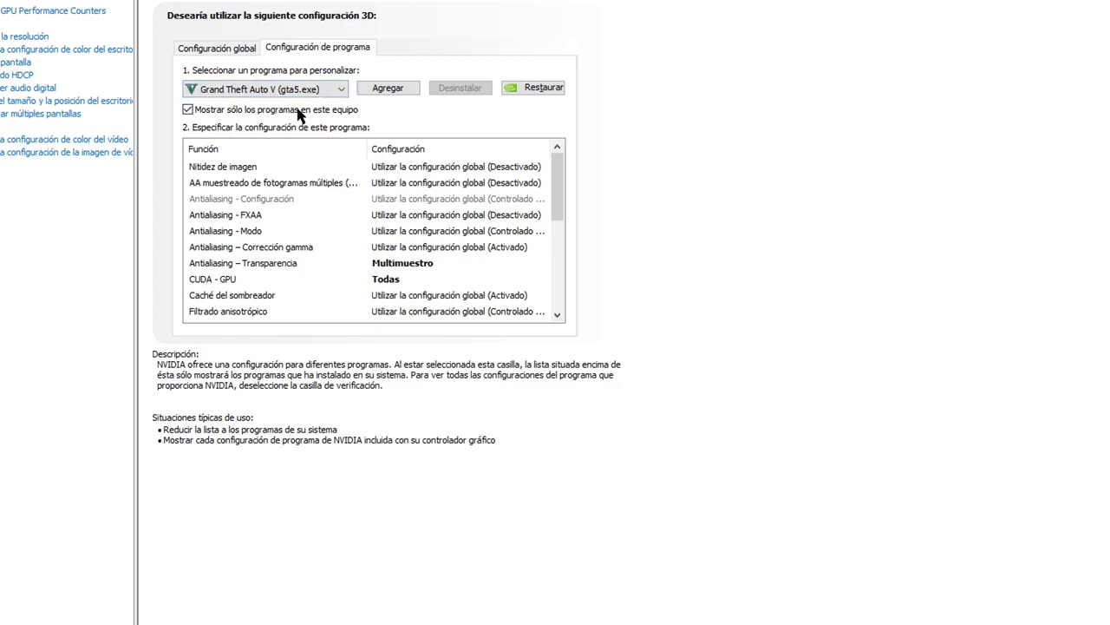
left_click(329, 94)
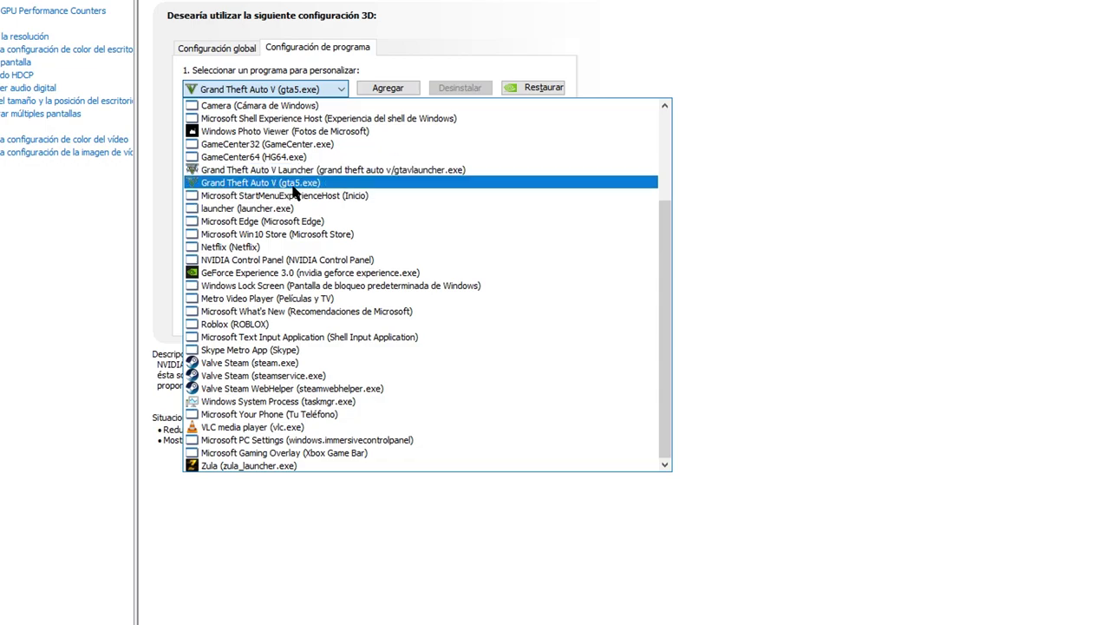
left_click(248, 185)
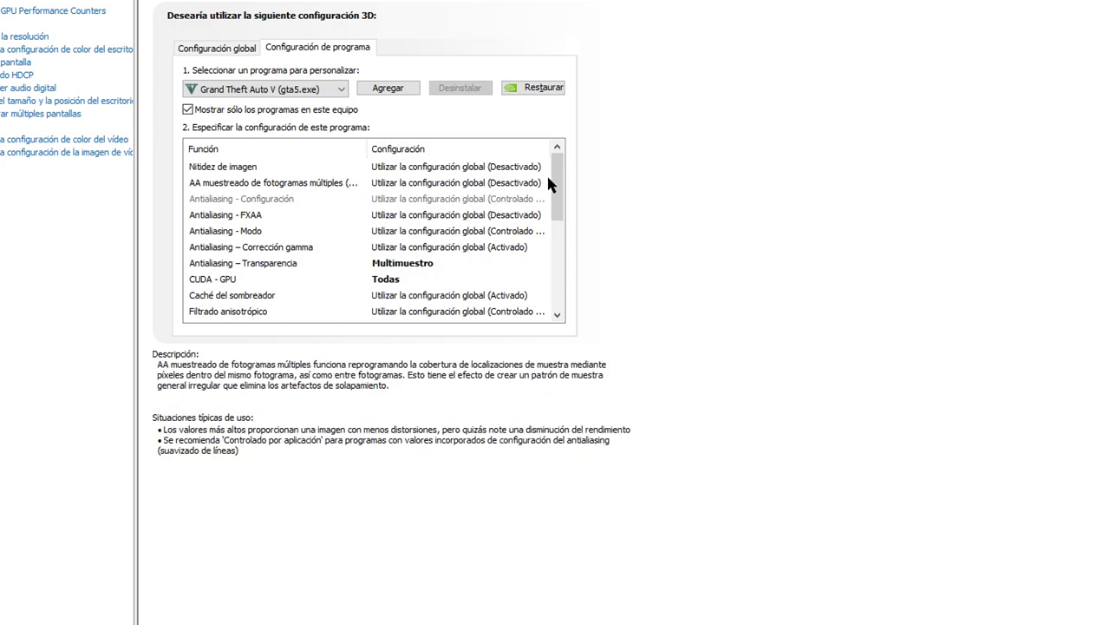
Set Antialiasing – Transparencia to Multimuestro for Grand Theft Auto V.
left_click_drag(548, 176, 558, 203)
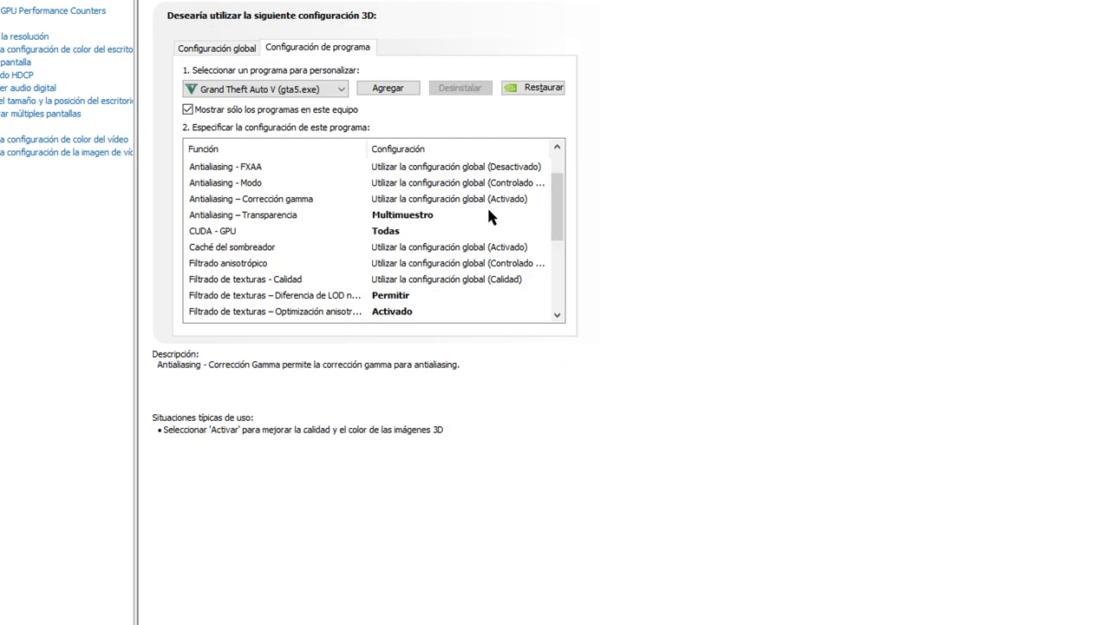
scroll(368, 208, "up", 1)
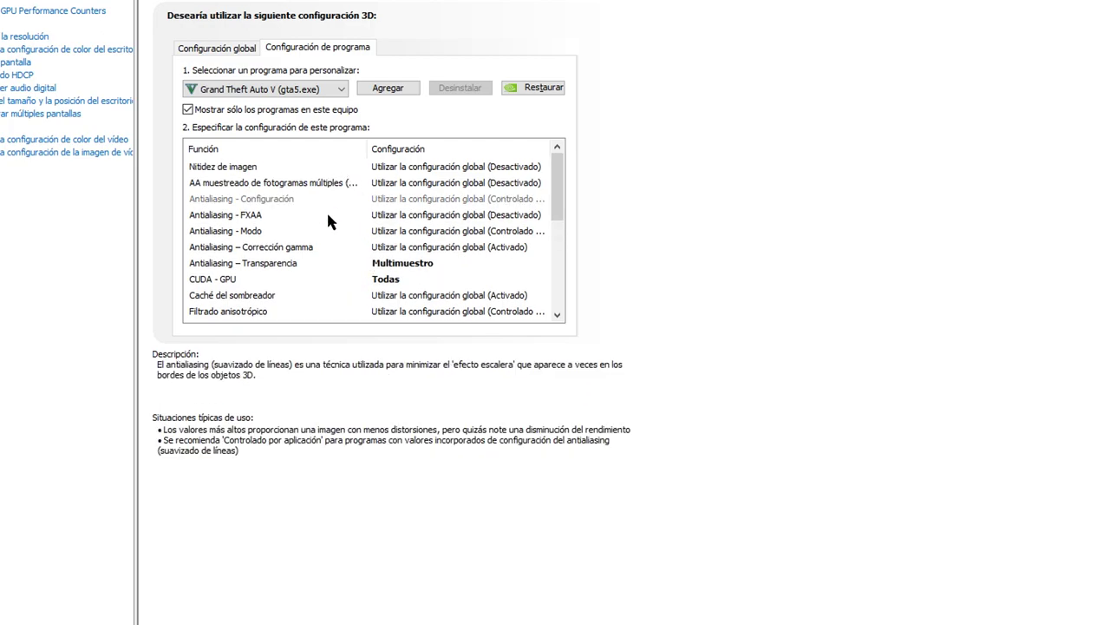
scroll(329, 239, "down", 2)
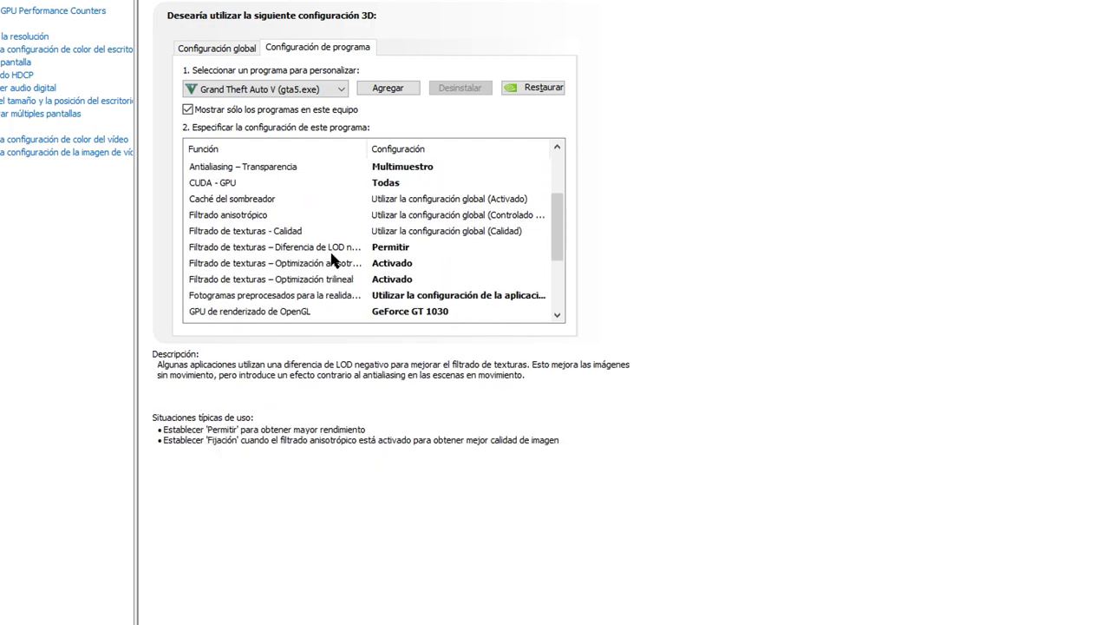
scroll(331, 256, "down", 1)
scroll(337, 264, "down", 2)
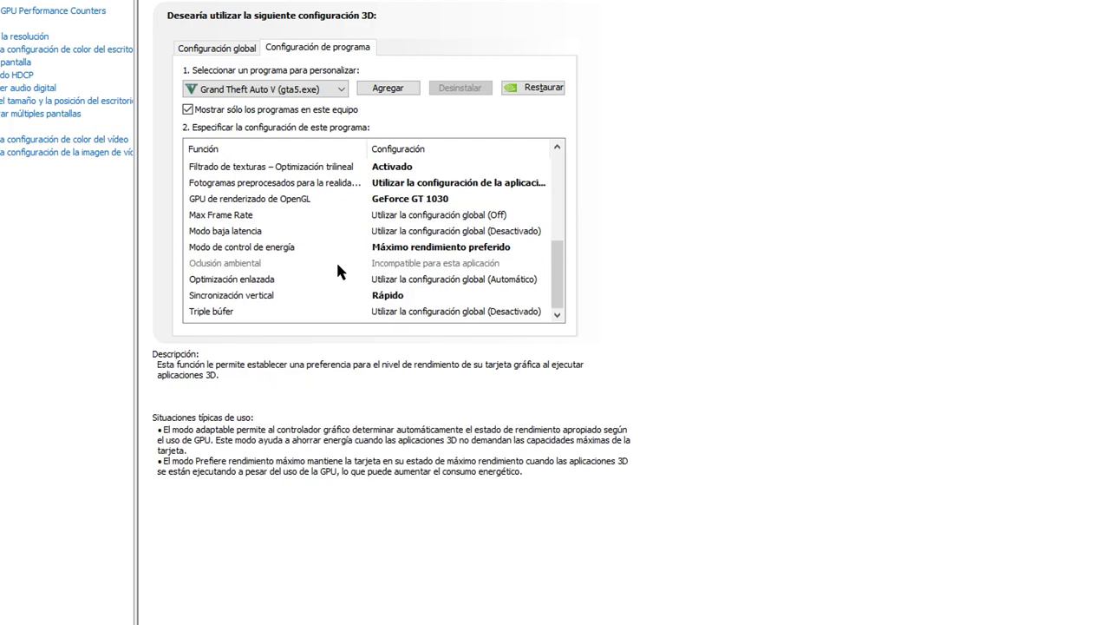
scroll(336, 263, "up", 4)
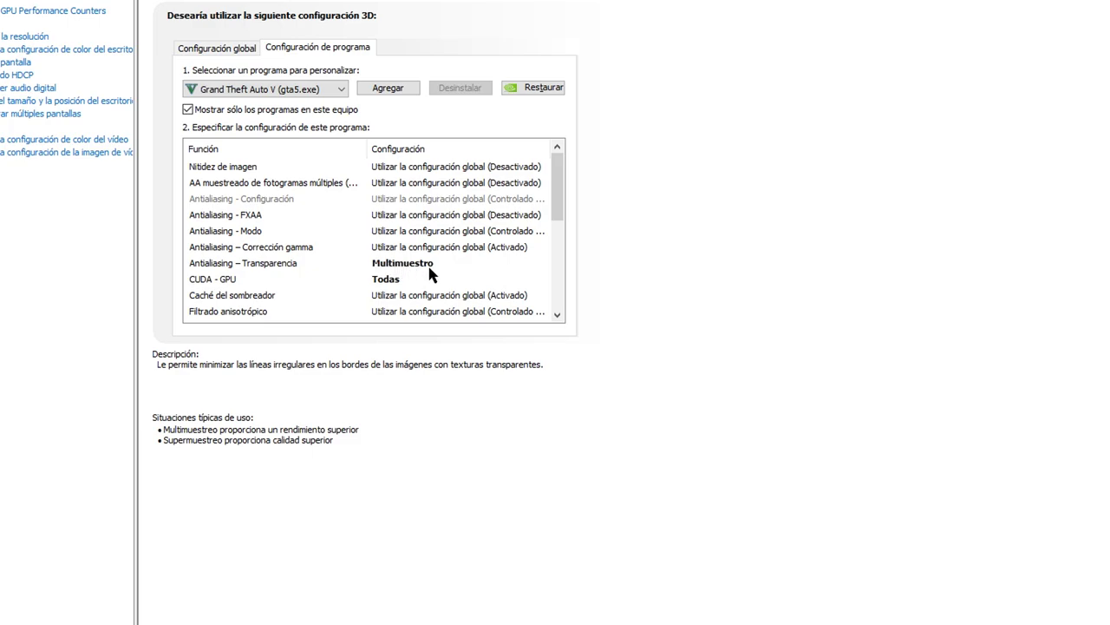
left_click(287, 264)
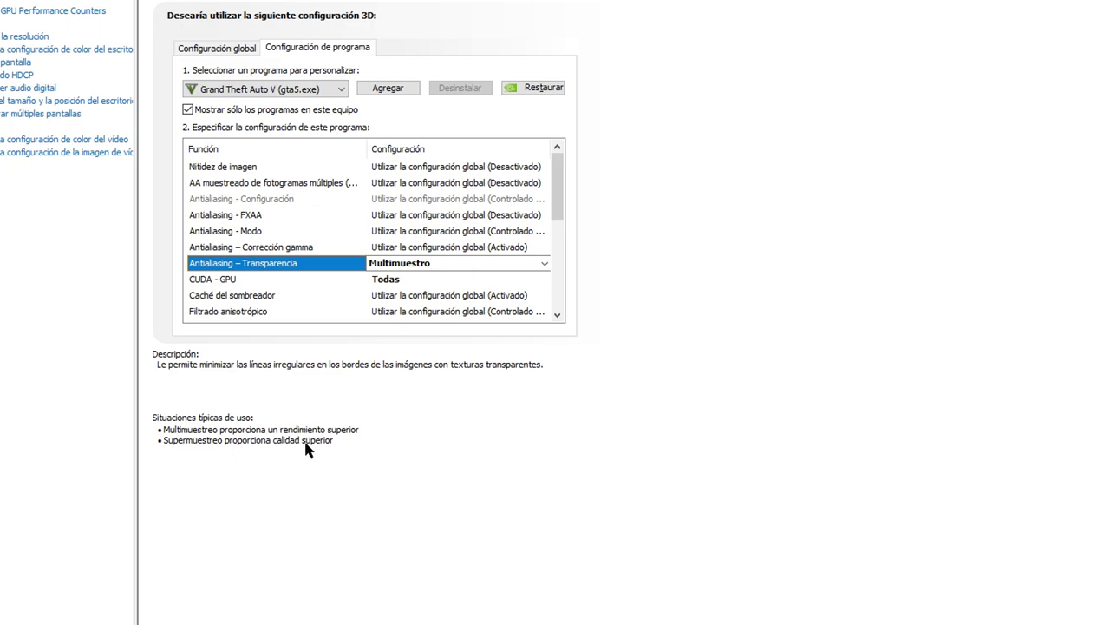
left_click(394, 265)
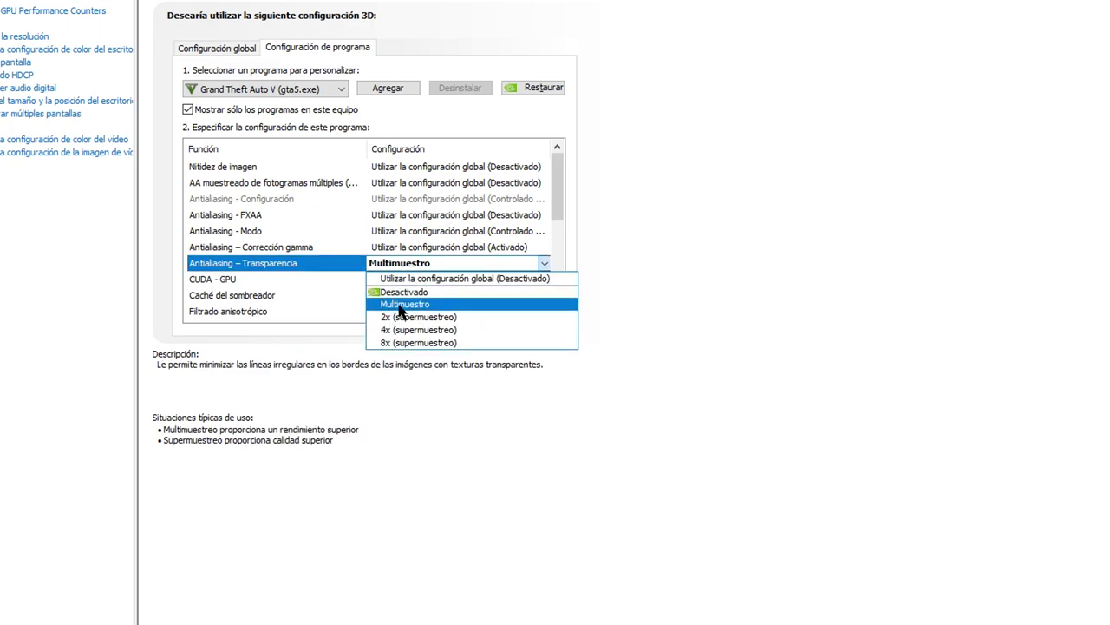
left_click(404, 305)
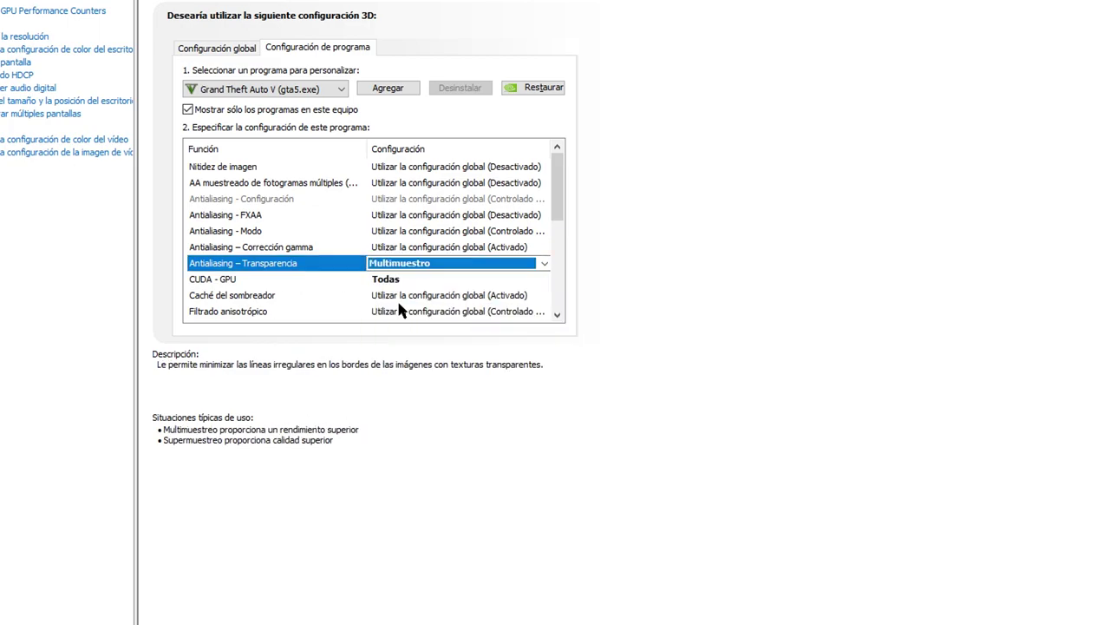
Assign the GeForce GT 1030 as the CUDA GPU for Grand Theft Auto V and accept the selection.
left_click(201, 285)
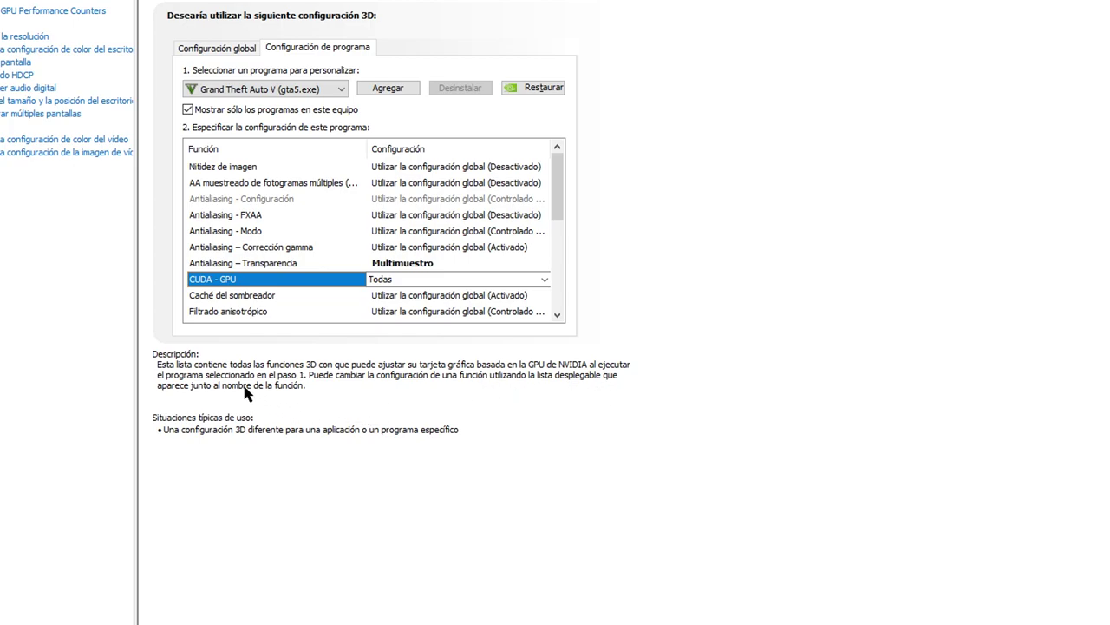
left_click(395, 279)
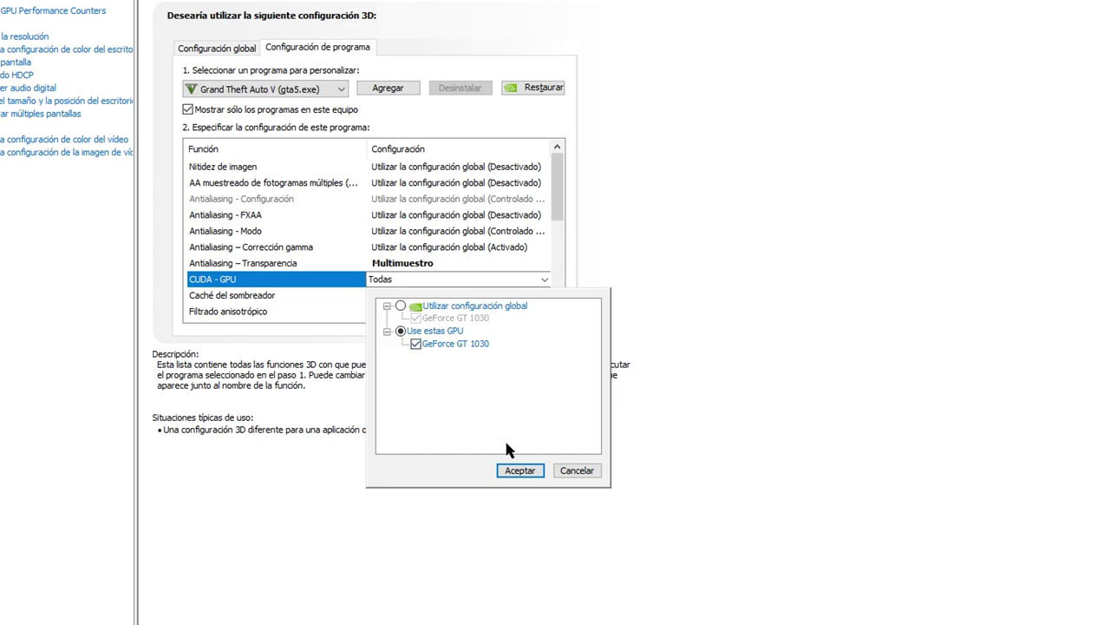
left_click(521, 472)
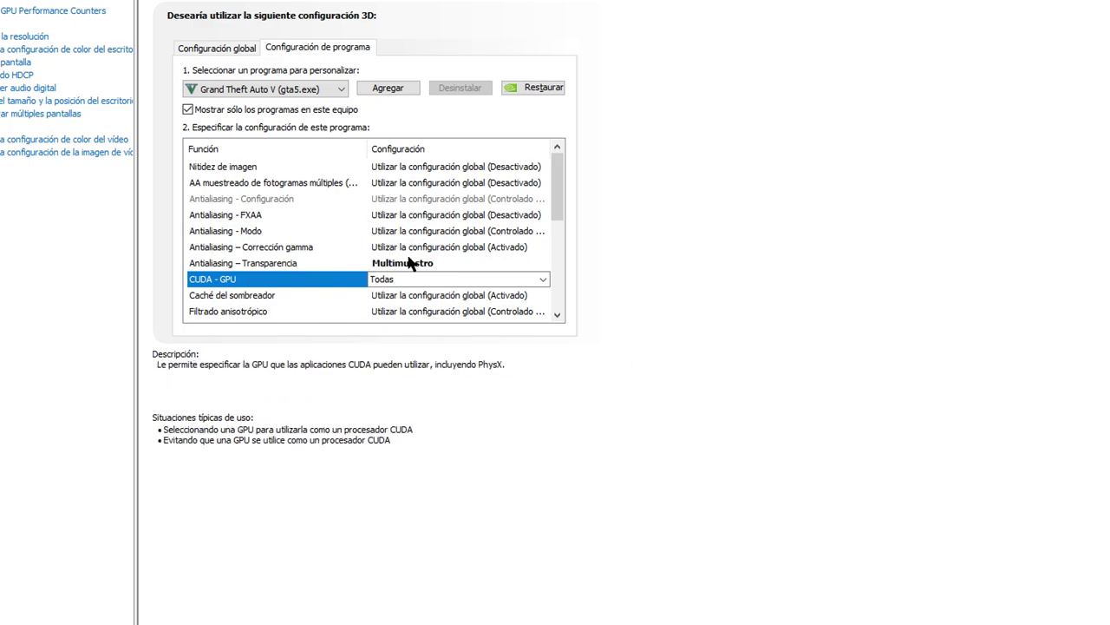
Read the descriptions of the anisotropic and trilinear texture filtering optimizations and check the options for virtual reality pre-rendered frames.
left_click_drag(560, 205, 559, 254)
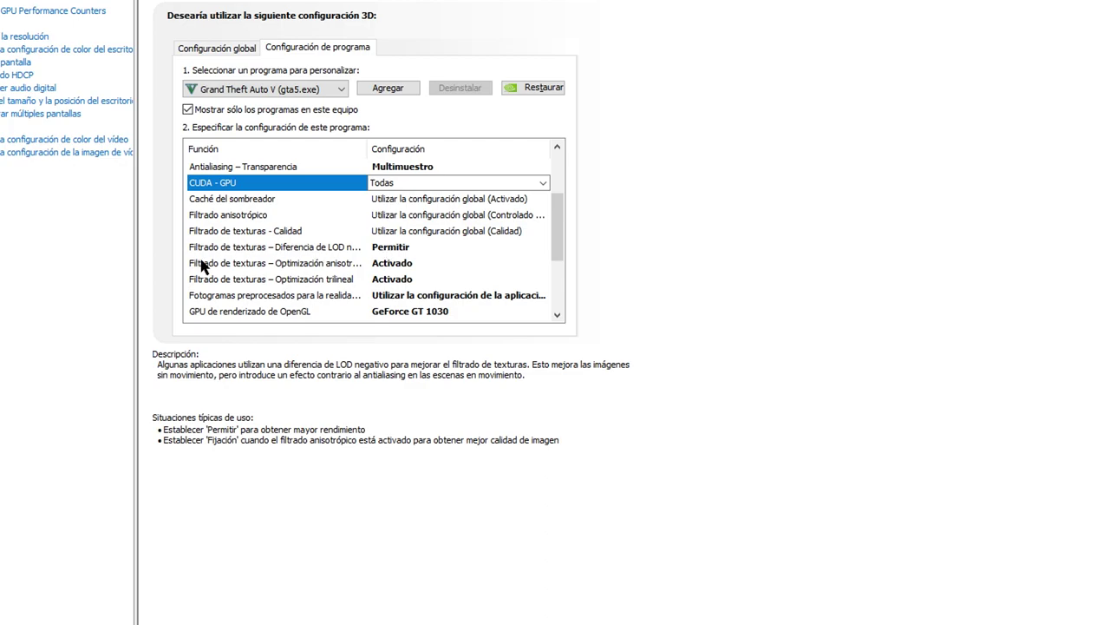
mouse_move(281, 265)
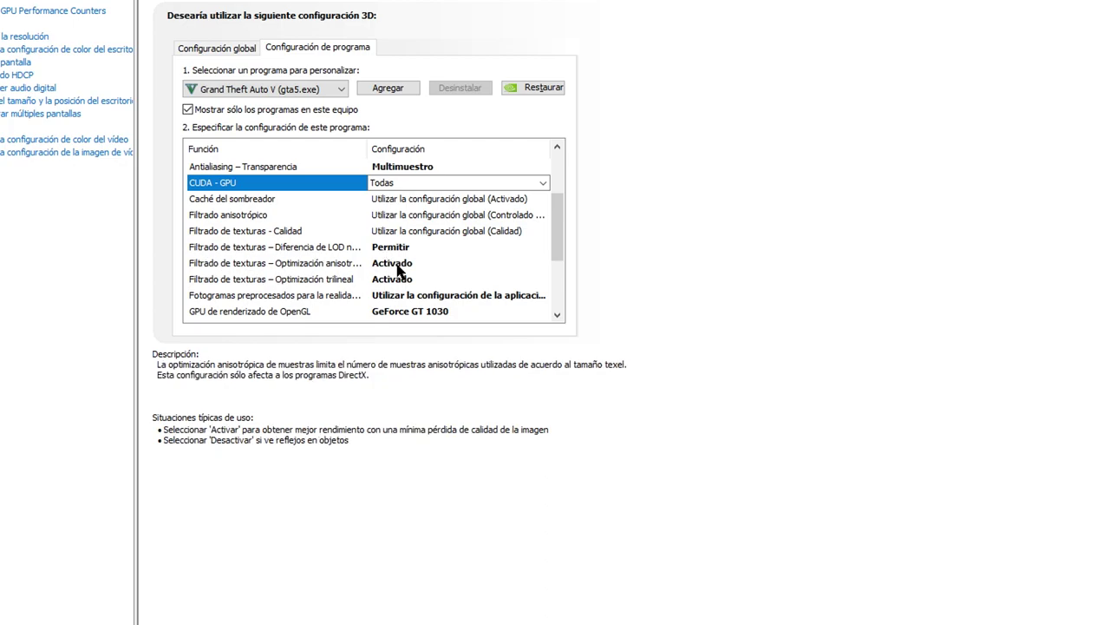
mouse_move(243, 281)
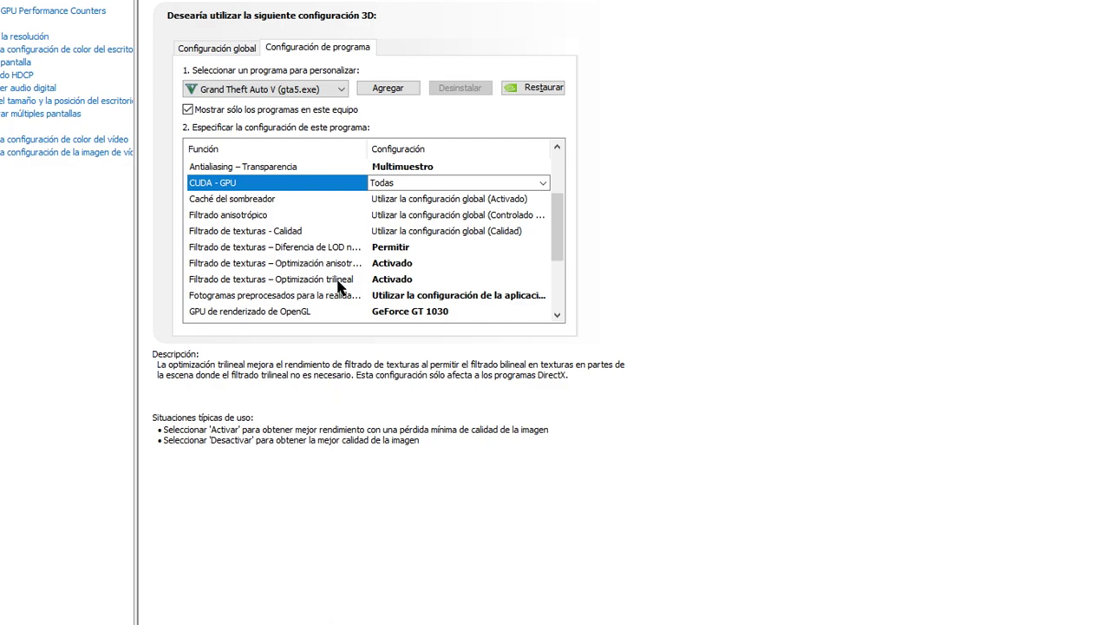
mouse_move(266, 304)
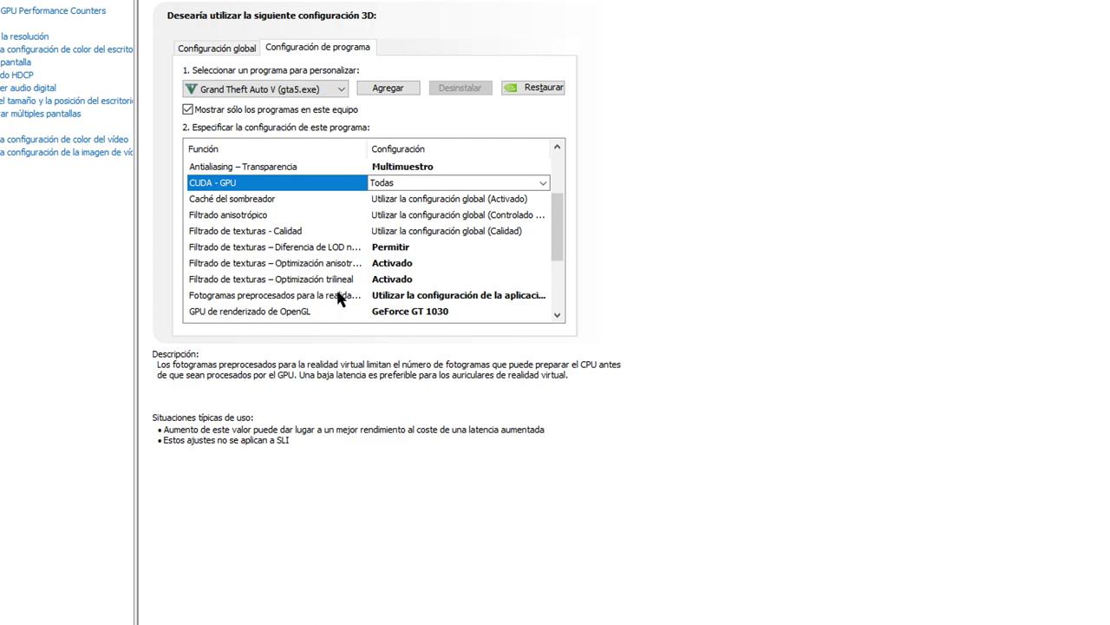
left_click(390, 299)
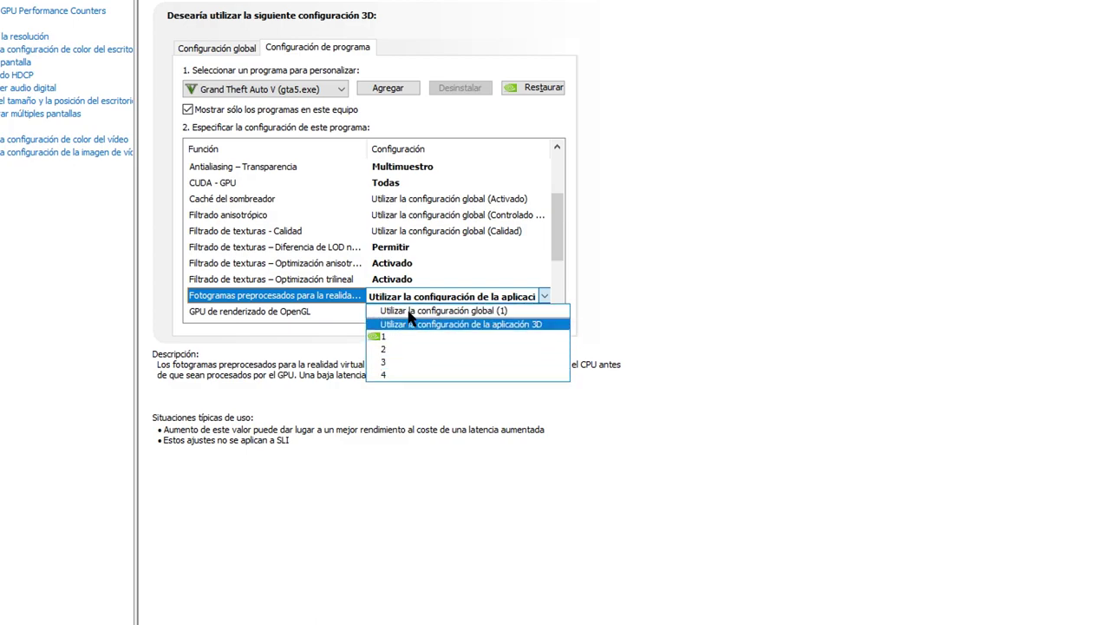
left_click(431, 299)
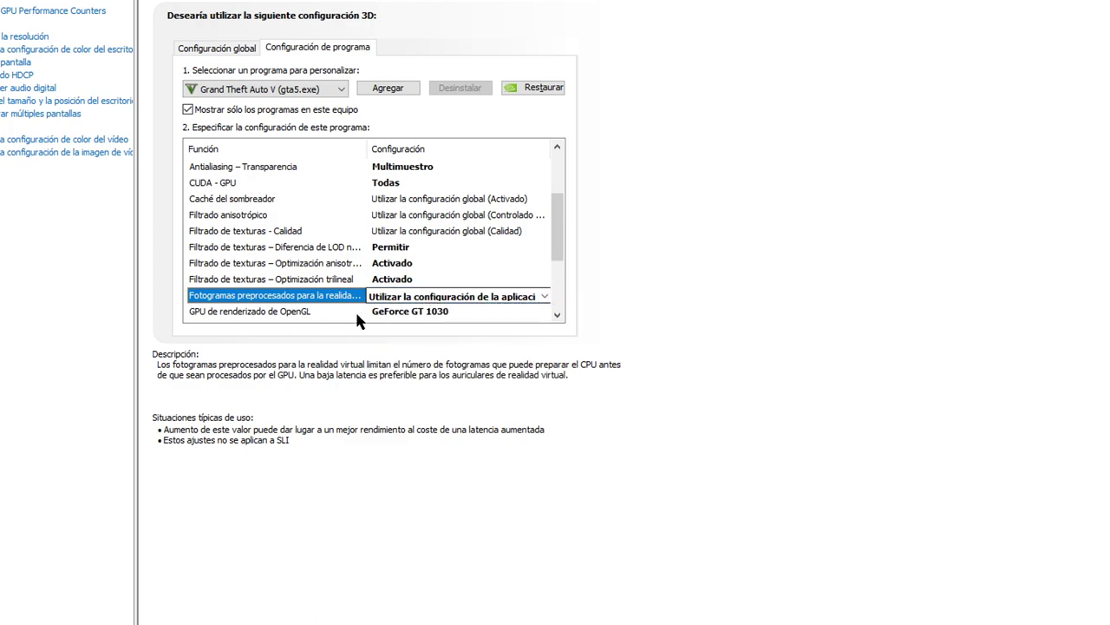
Set vertical synchronization (Sincronización vertical) to Rápido for Grand Theft Auto V.
left_click_drag(558, 221, 557, 263)
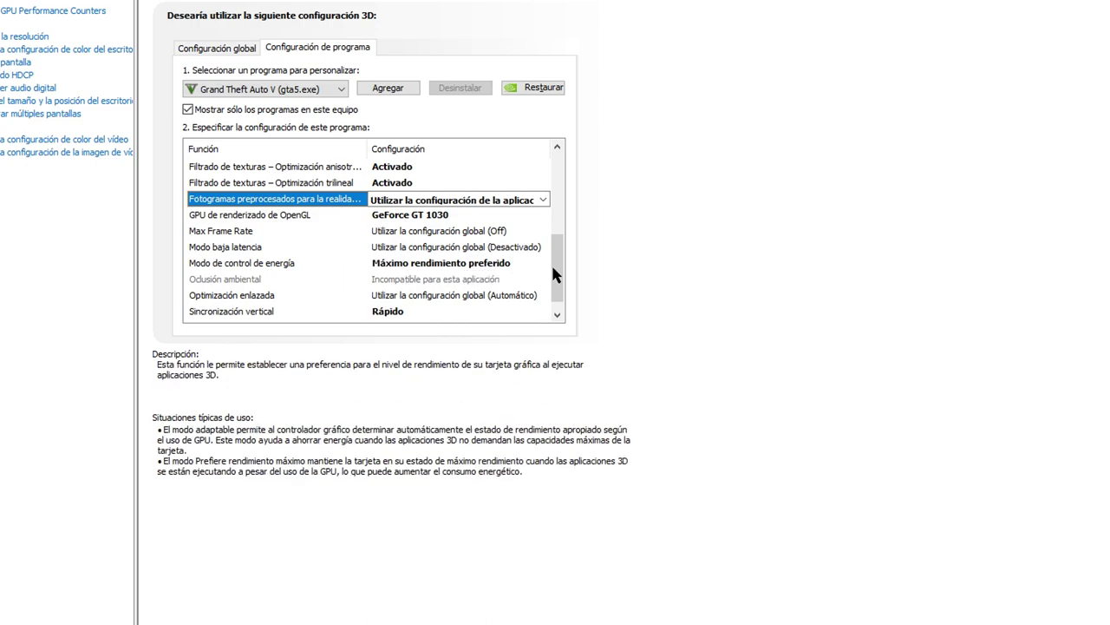
scroll(555, 273, "down", 1)
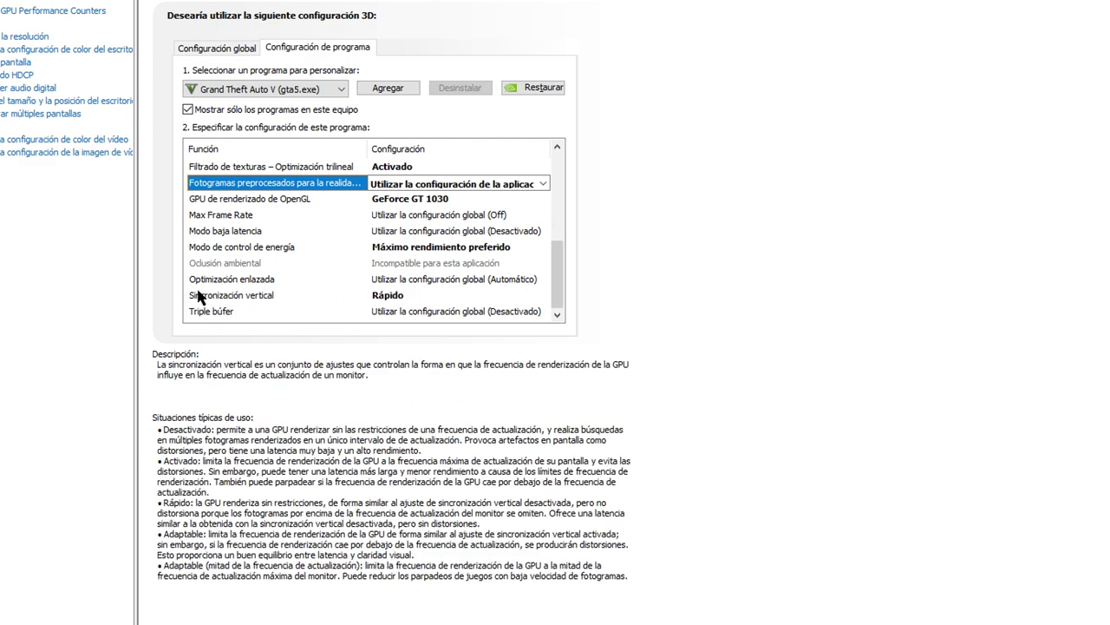
left_click(377, 295)
left_click(382, 295)
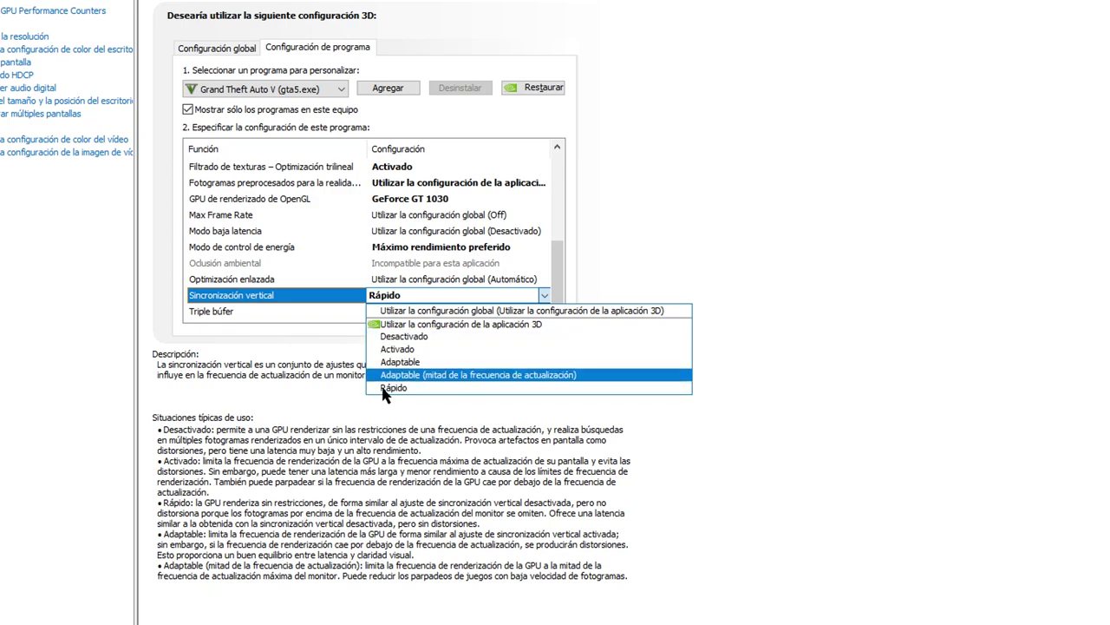
left_click(384, 388)
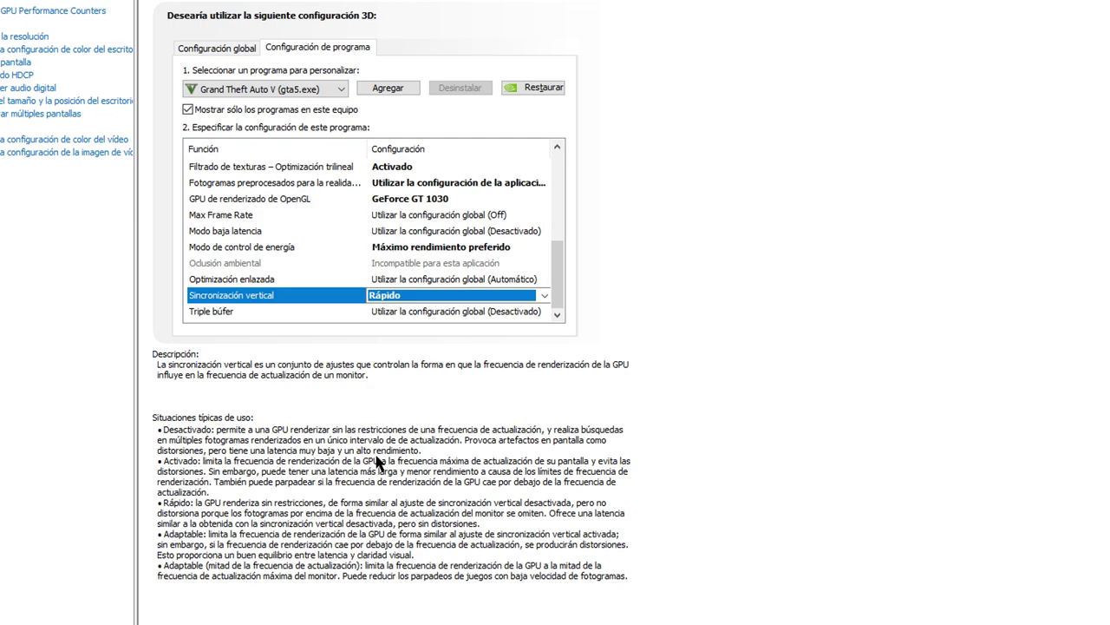
Review the complete list of 3D settings for Grand Theft Auto V from end to start.
scroll(328, 276, "up", 3)
scroll(291, 218, "down", 1)
scroll(292, 219, "down", 2)
scroll(291, 218, "up", 4)
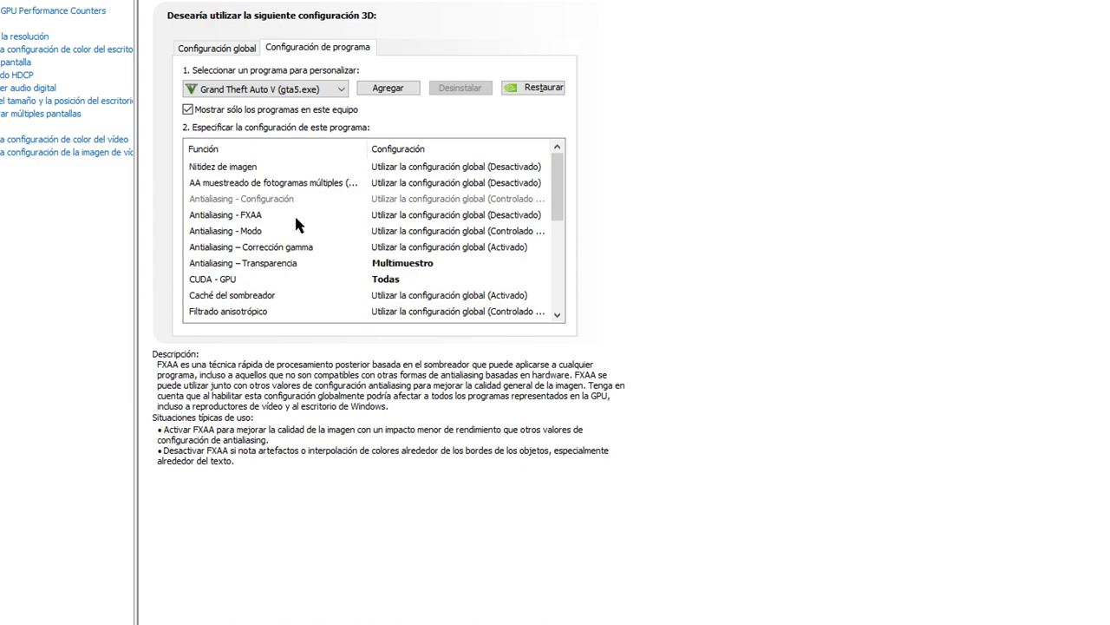
mouse_move(555, 188)
left_mouse_down()
mouse_move(555, 210)
mouse_move(560, 179)
left_mouse_up()
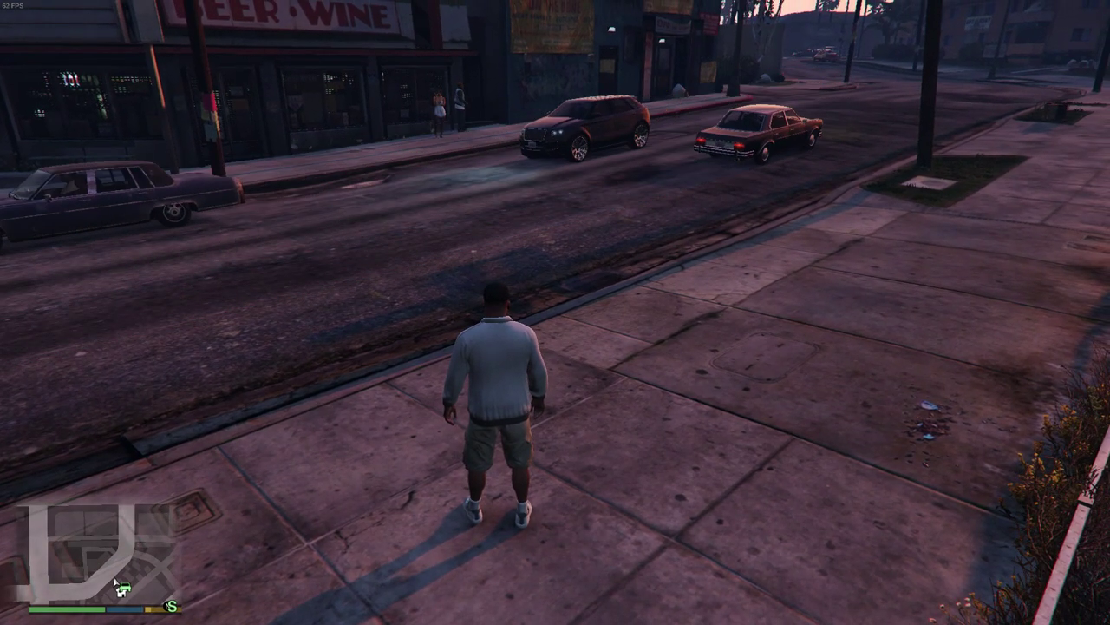
Pause Grand Theft Auto V and open its graphics settings (Gráficos) at the vertical synchronization option.
key("Escape")
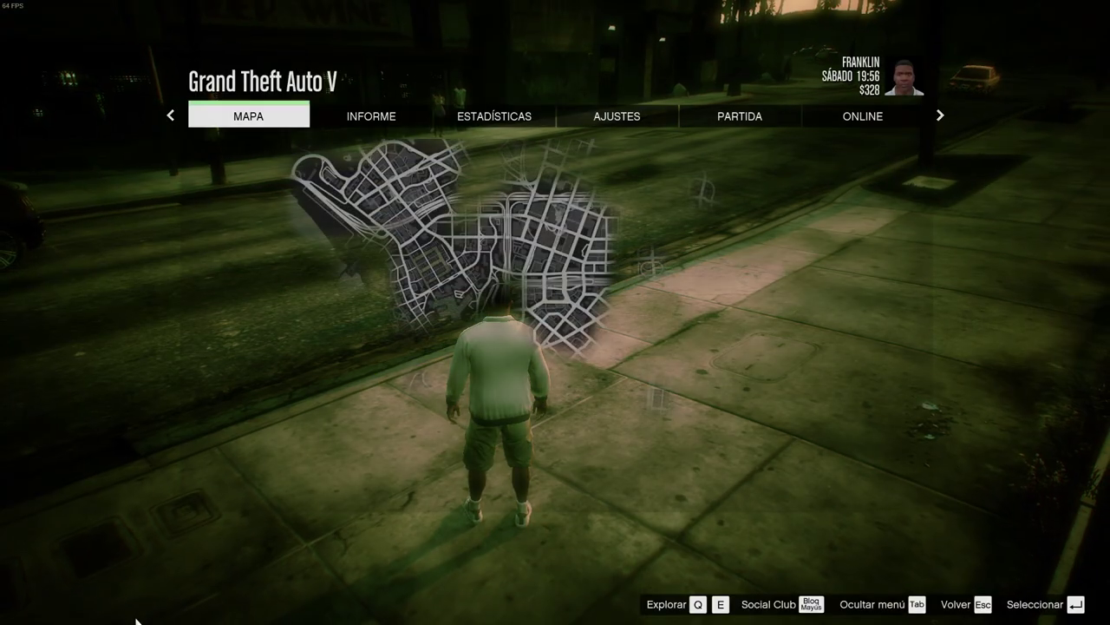
left_click(616, 122)
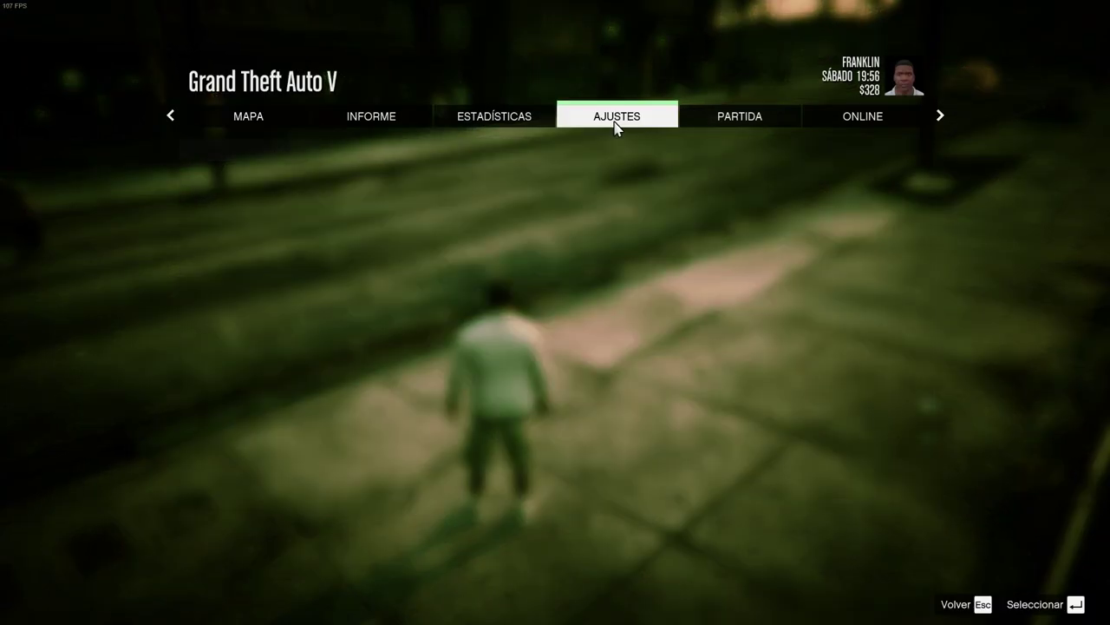
left_click(212, 300)
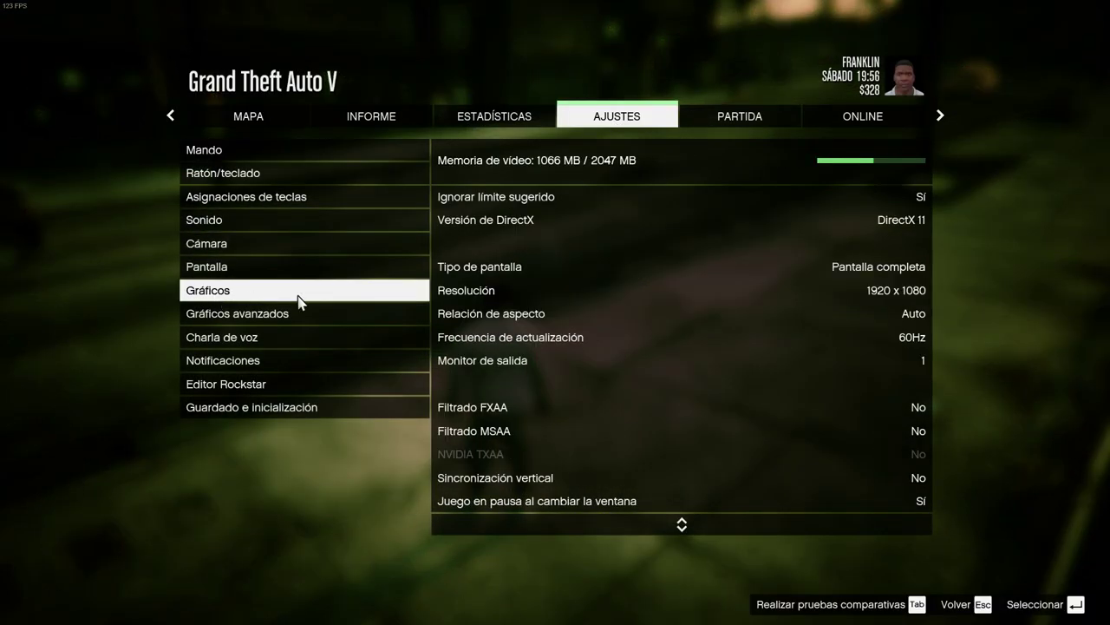
scroll(583, 289, "down", 6)
scroll(600, 364, "down", 6)
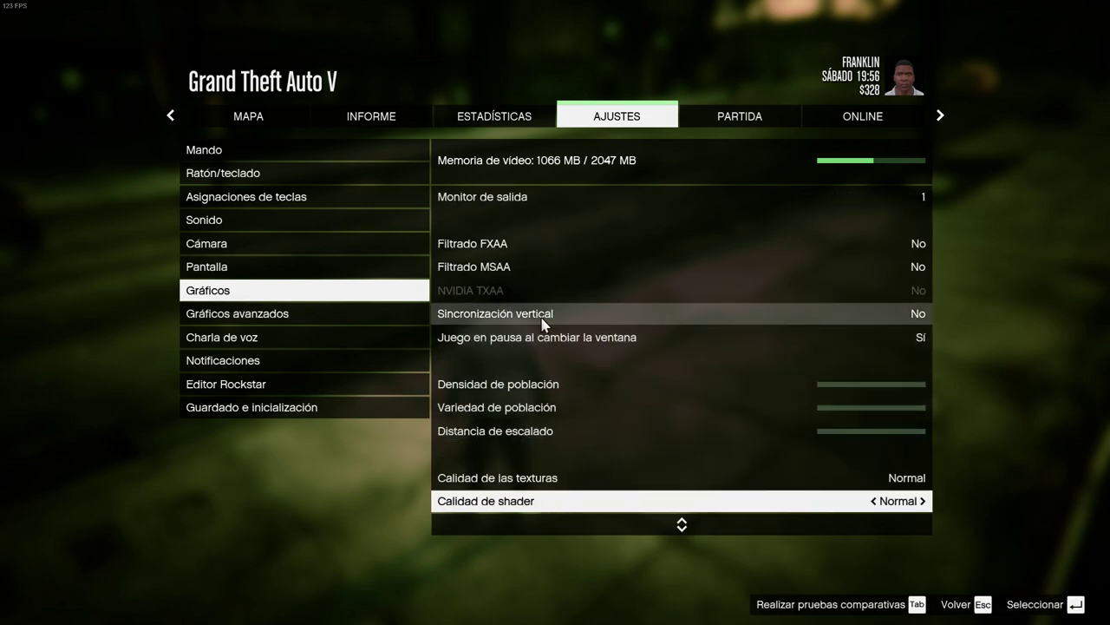
Switch the in-game Sincronización vertical option to Sí and back to No.
left_click(885, 319)
left_click(900, 320)
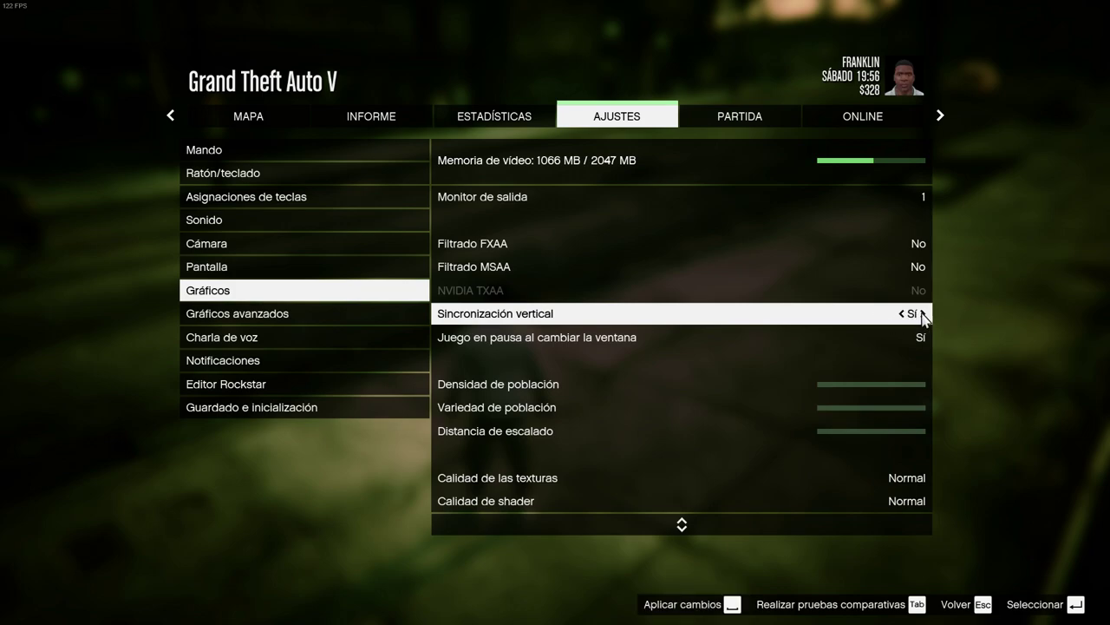
left_click(898, 317)
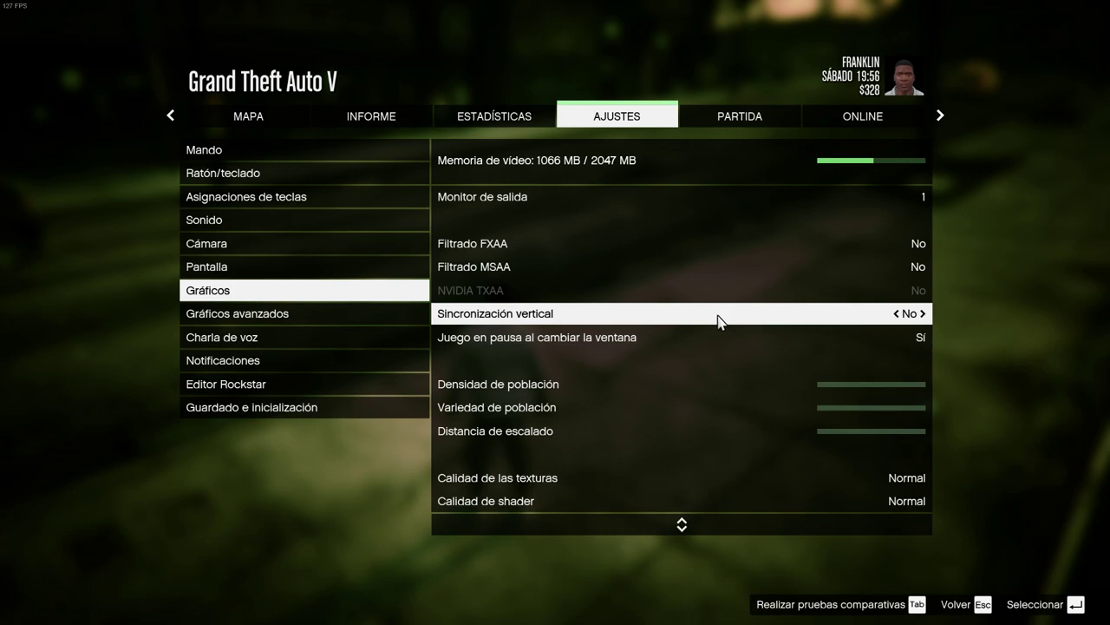
Review the remaining in-game graphics options, from texture quality to anisotropic filtering, plus the resolution and aspect ratio entries.
scroll(718, 321, "down", 15)
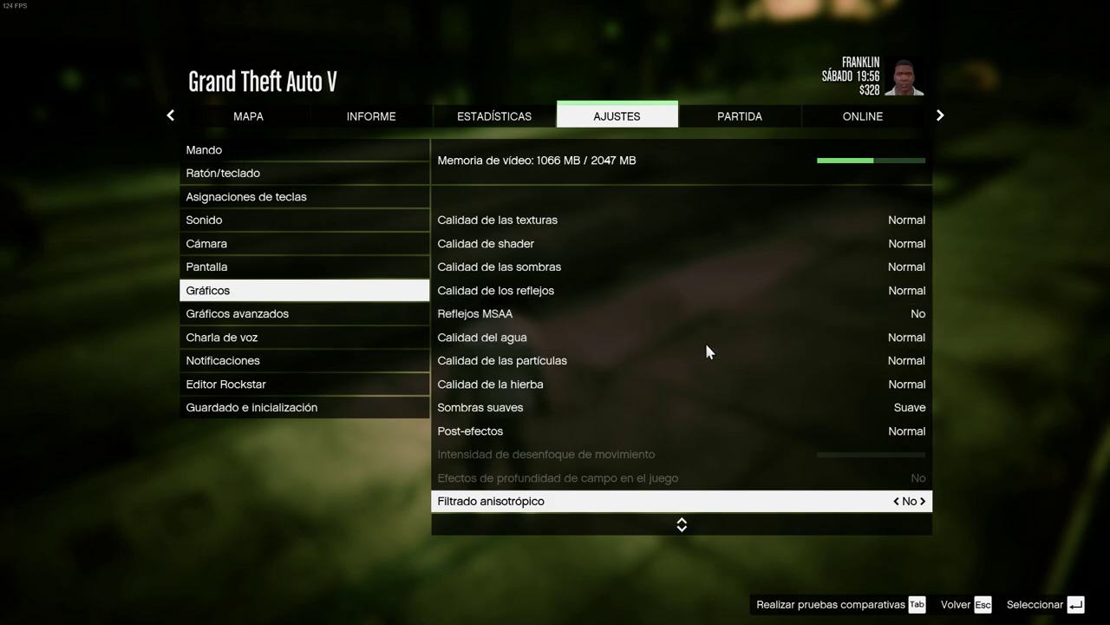
scroll(688, 390, "down", 3)
scroll(693, 399, "down", 1)
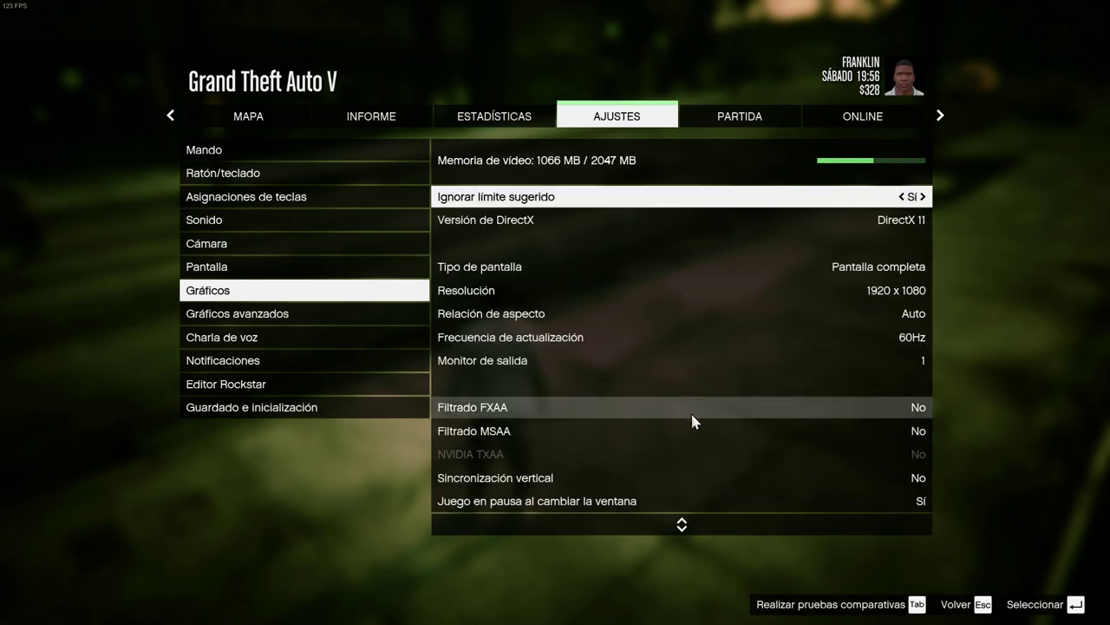
scroll(691, 420, "down", 3)
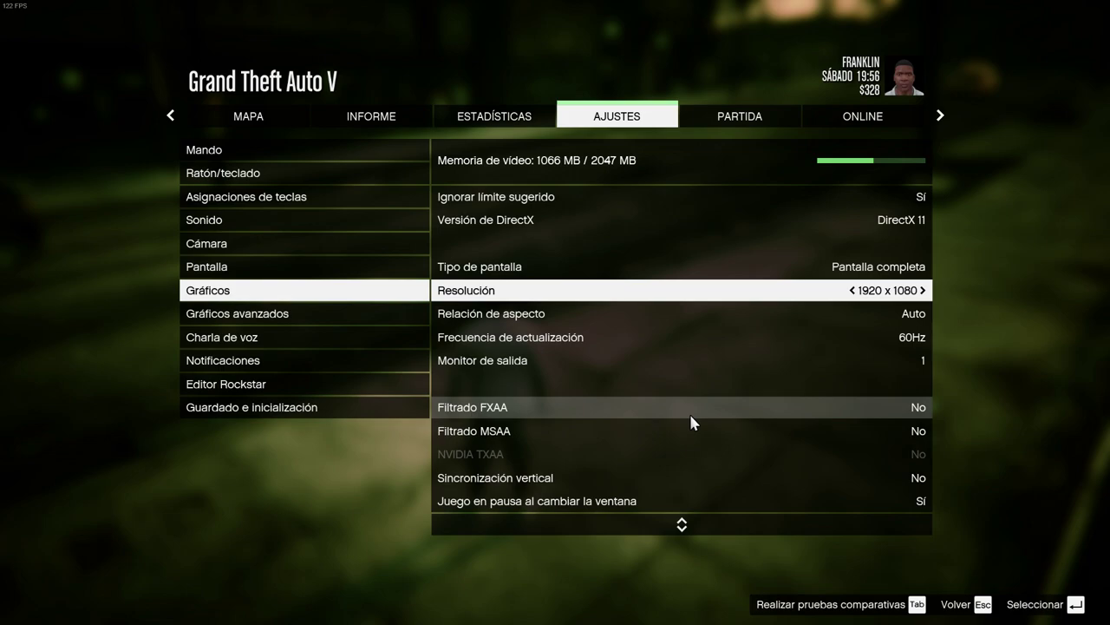
scroll(681, 390, "up", 2)
scroll(677, 379, "down", 3)
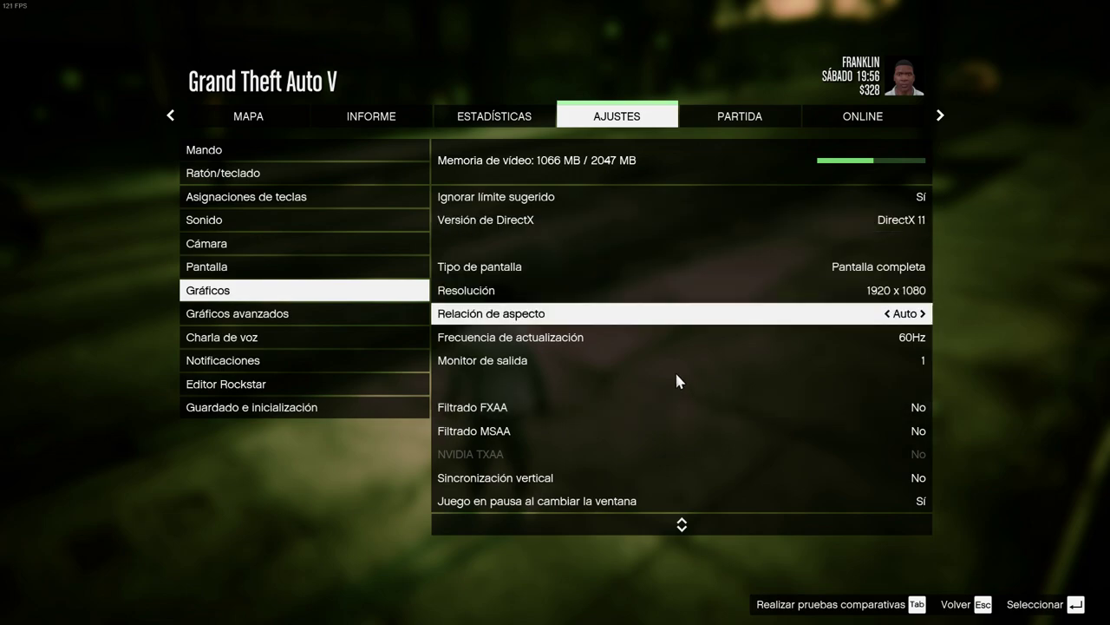